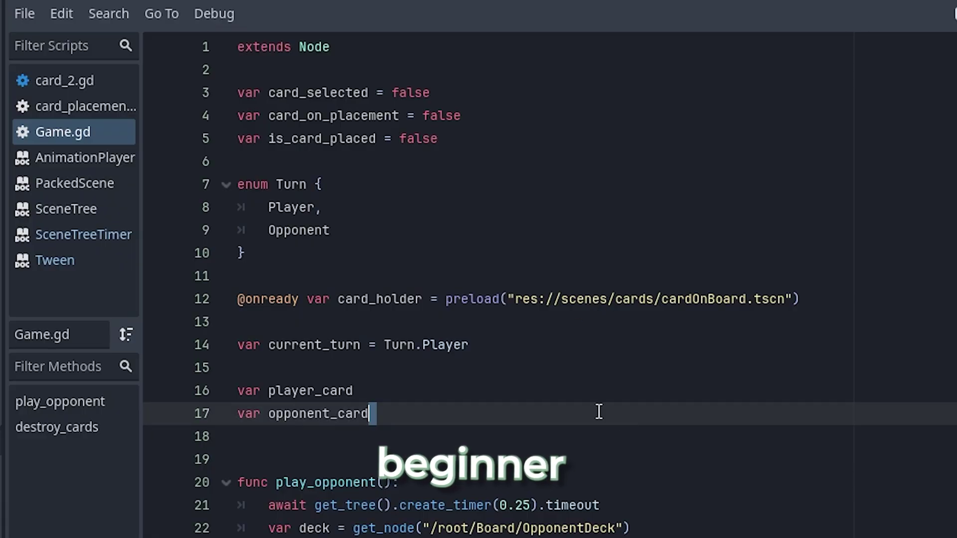
- Select the variable declarations on lines 3–17 of slime.gd
left_click_drag(598, 413, 159, 86)
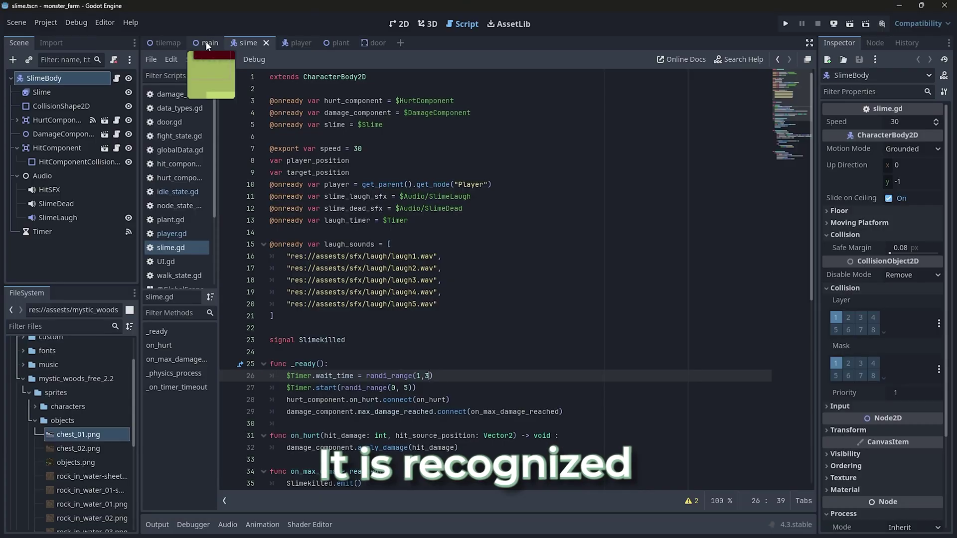
- Pan the main scene's 2D map to the fenced house, then orbit it in 3D
left_click(398, 23)
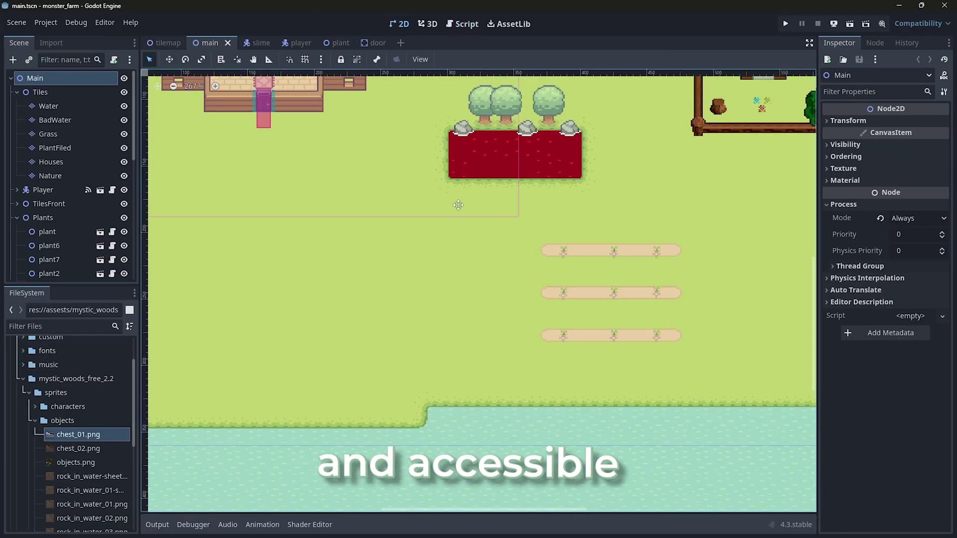
middle_click_drag(464, 225, 375, 337)
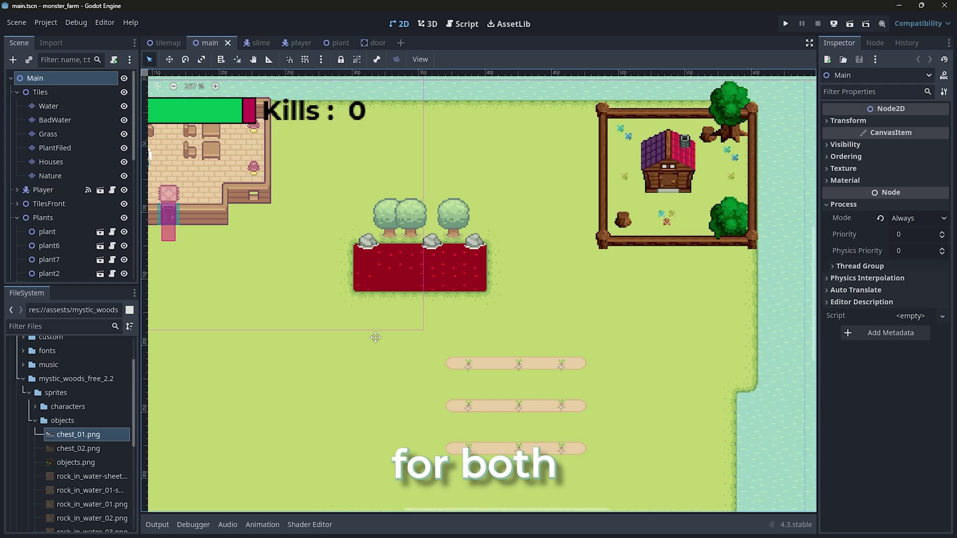
left_click(428, 24)
middle_click_drag(417, 261, 478, 276)
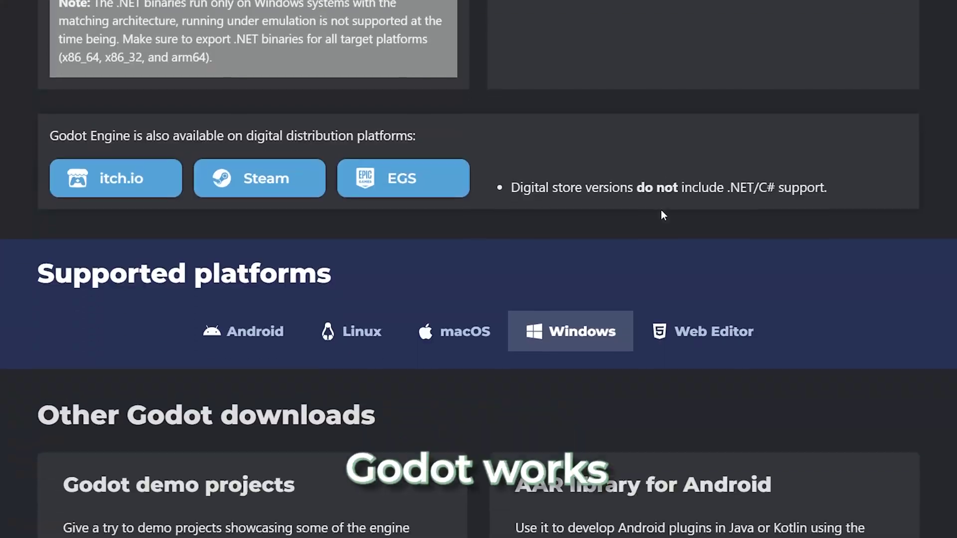
- Check the Web Editor option, then download Godot Engine 4.4.1 for Windows
scroll(121, 105, "down", 3)
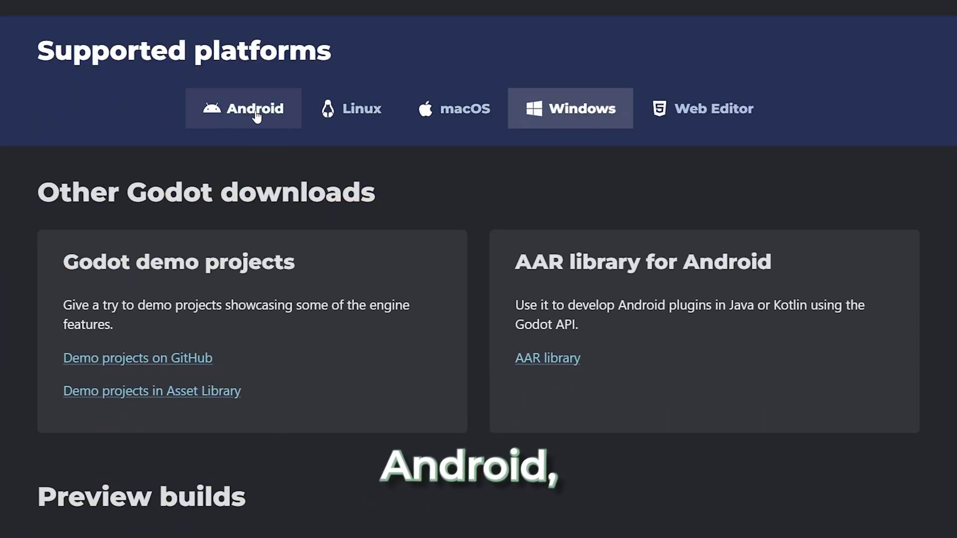
left_click(693, 115)
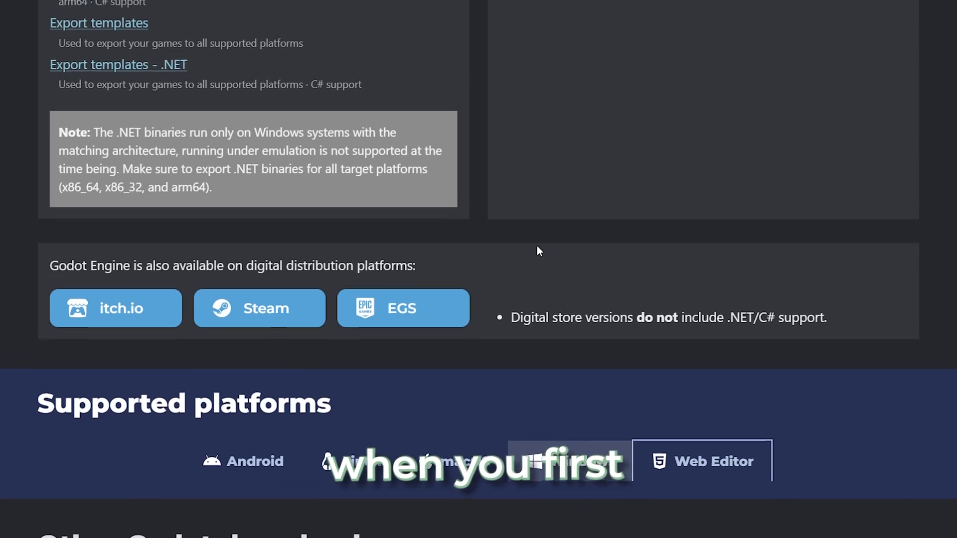
scroll(537, 247, "up", 10)
scroll(537, 246, "up", 2)
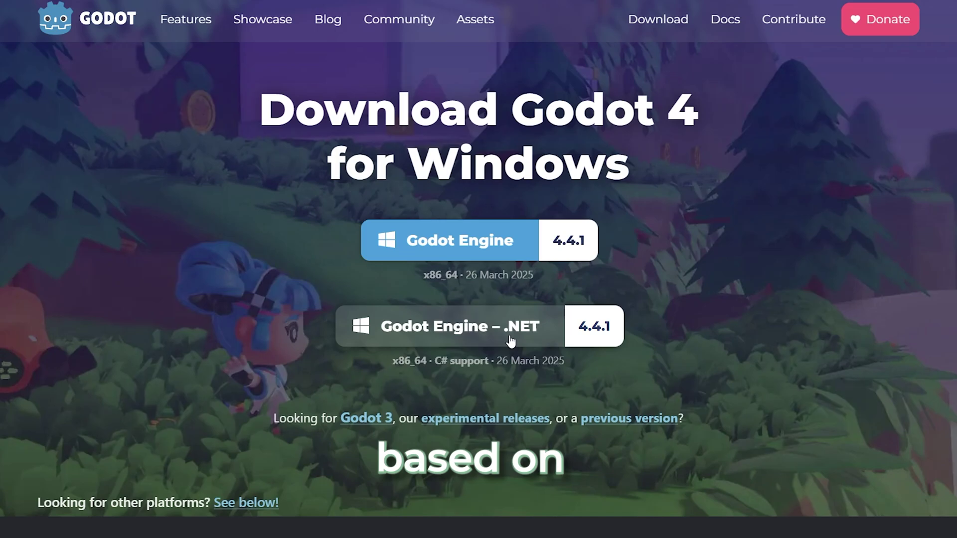
left_click(478, 251)
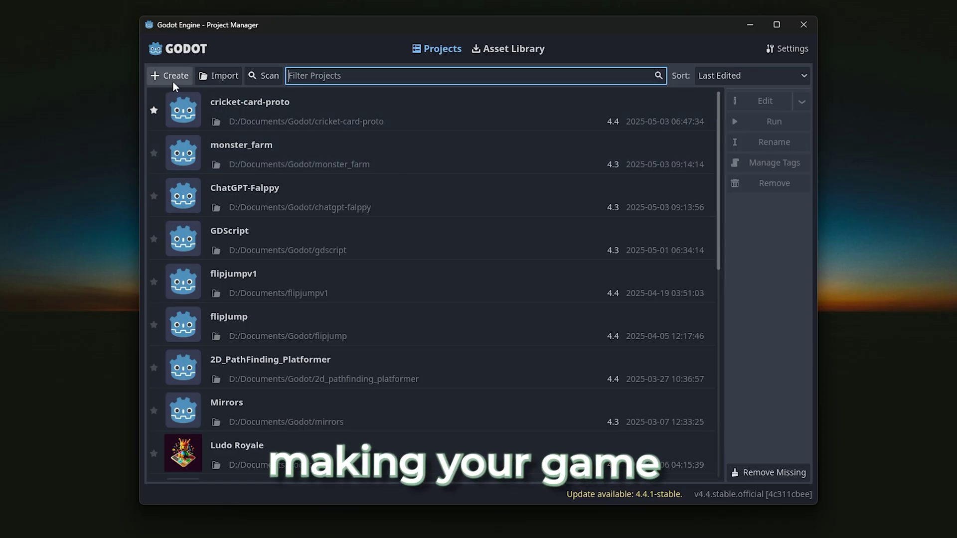
- Open and dismiss the new project dialog, then browse the Asset Library
left_click(173, 81)
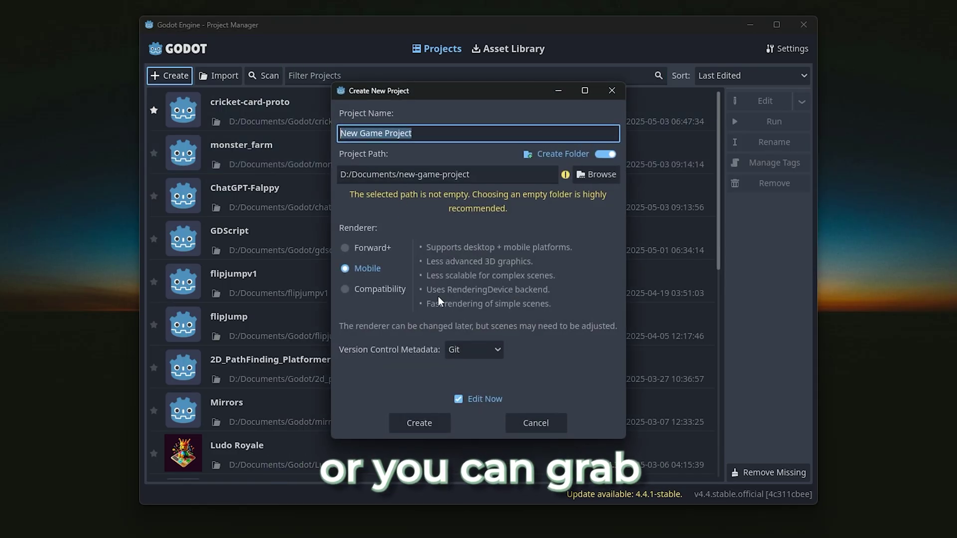
left_click(610, 91)
left_click(520, 55)
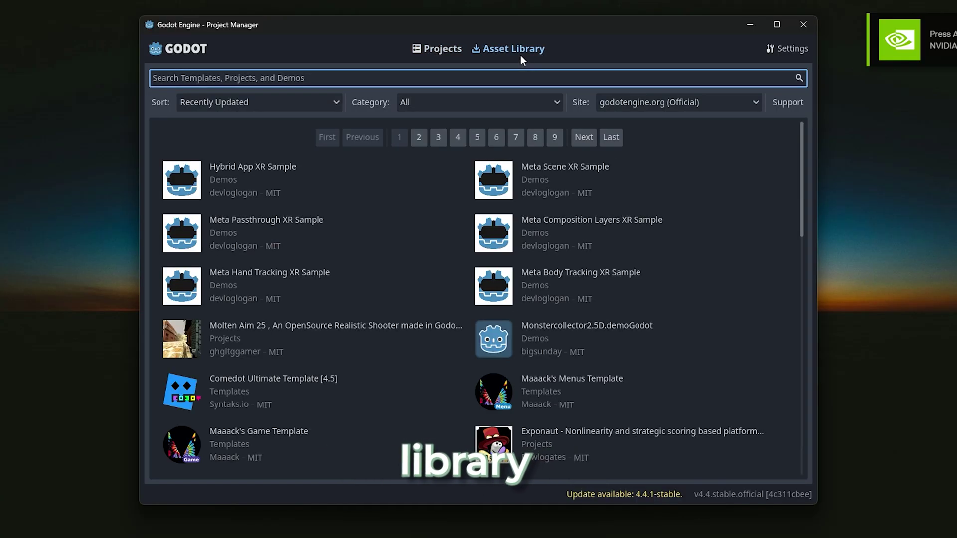
- View Maaack's Menus Template's controls, audio, video and paused-menu screenshots, ending on controls
left_click(577, 380)
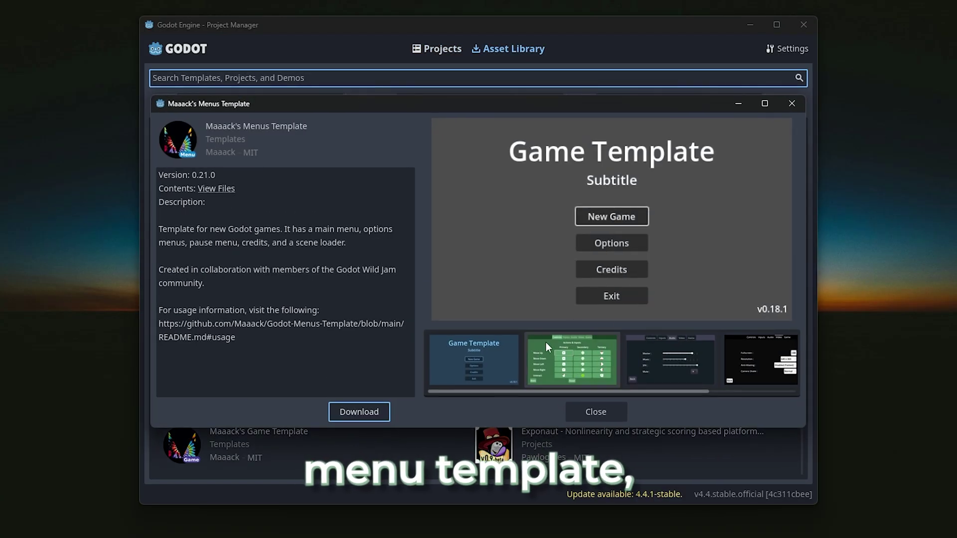
left_click(578, 356)
left_click(642, 357)
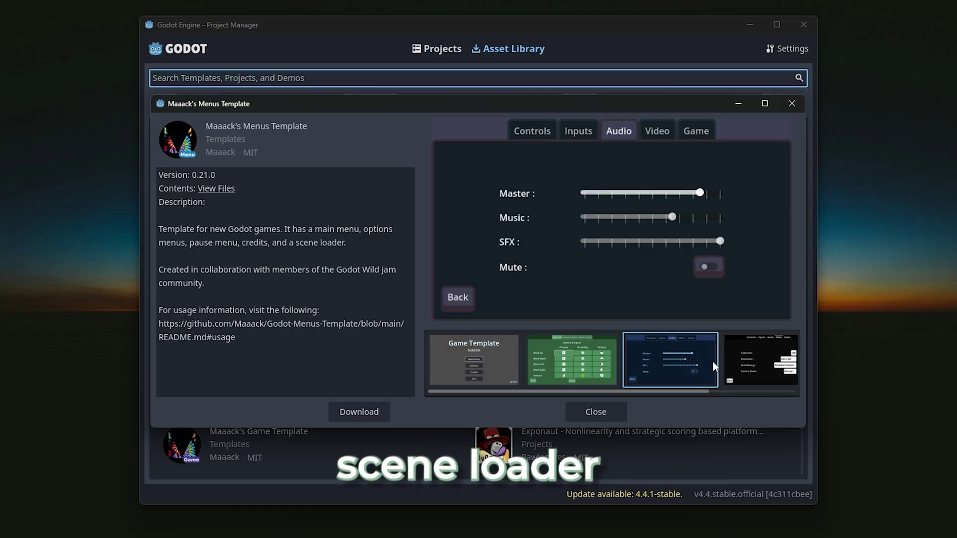
left_click(755, 364)
left_click_drag(639, 390, 800, 391)
left_click(736, 369)
left_click(498, 369)
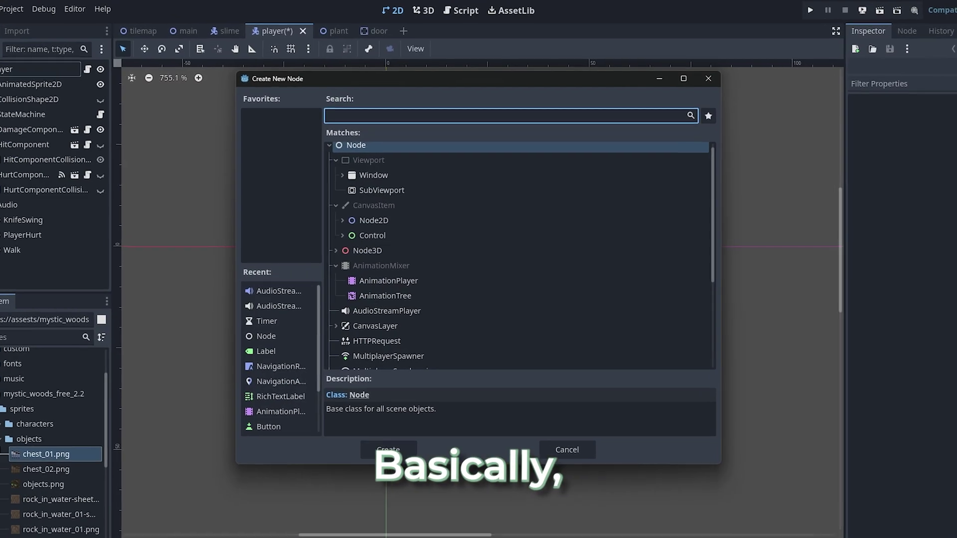
- Search node types for sprite, camera and button, then close without adding a node
type("sprite")
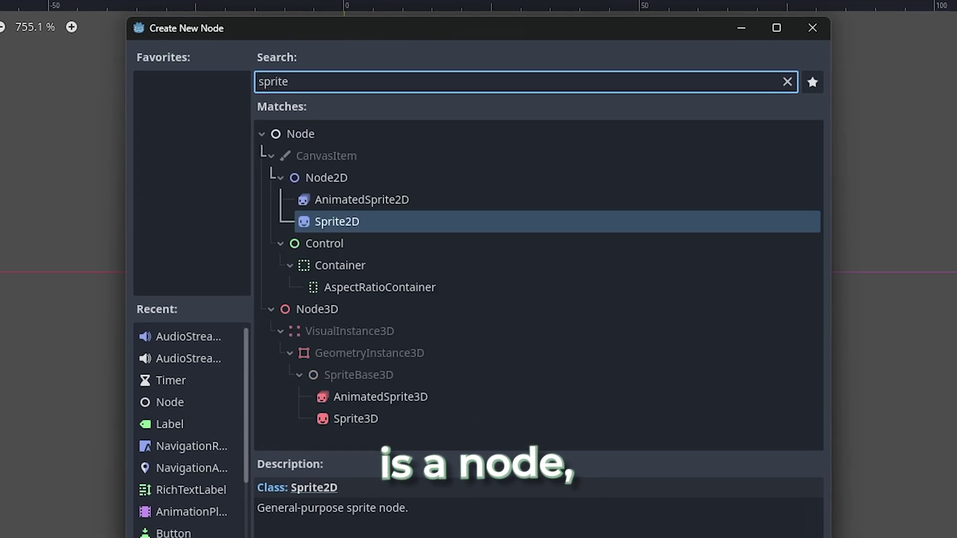
key("BackSpace")
key("BackSpace")
key("BackSpace")
key("BackSpace")
key("BackSpace")
key("BackSpace")
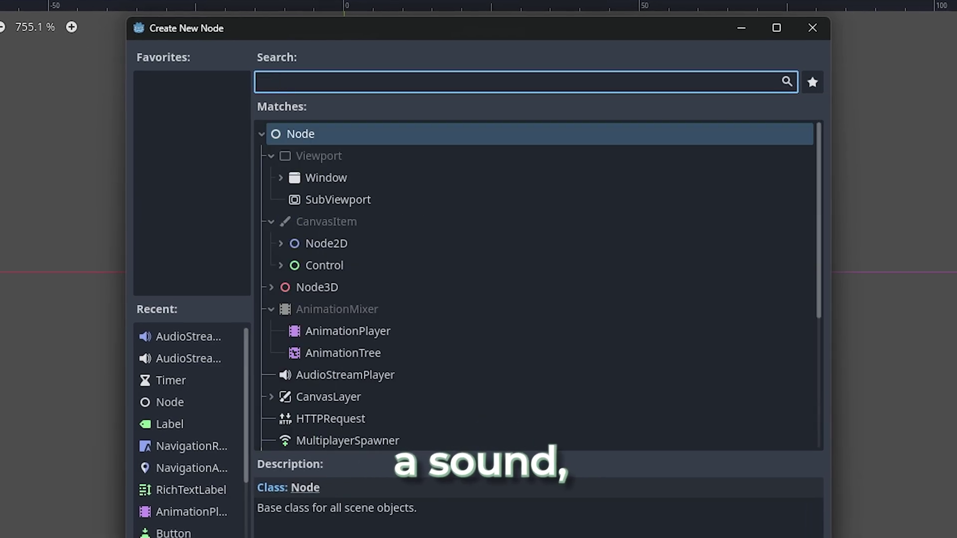
type("camera")
key("BackSpace")
key("BackSpace")
key("BackSpace")
key("BackSpace")
key("BackSpace")
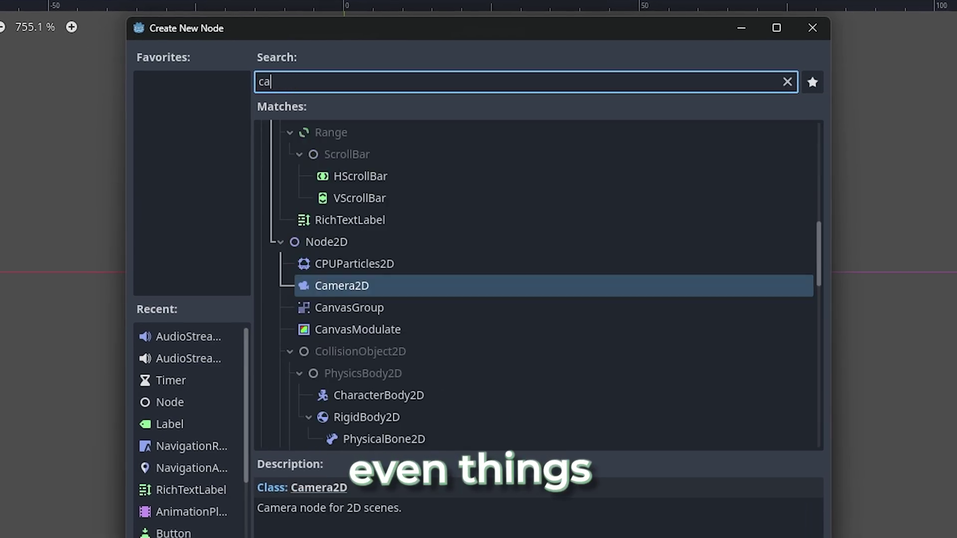
type("button")
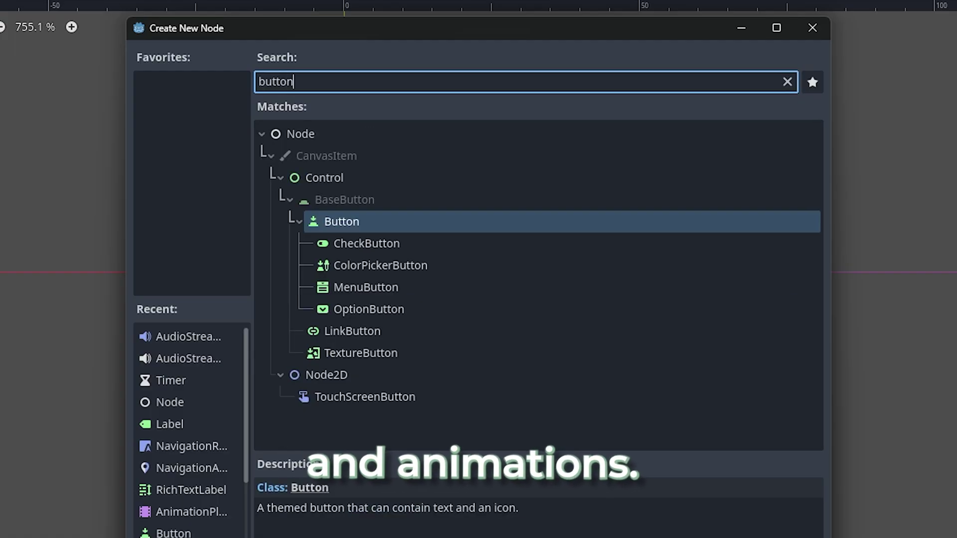
key("Escape")
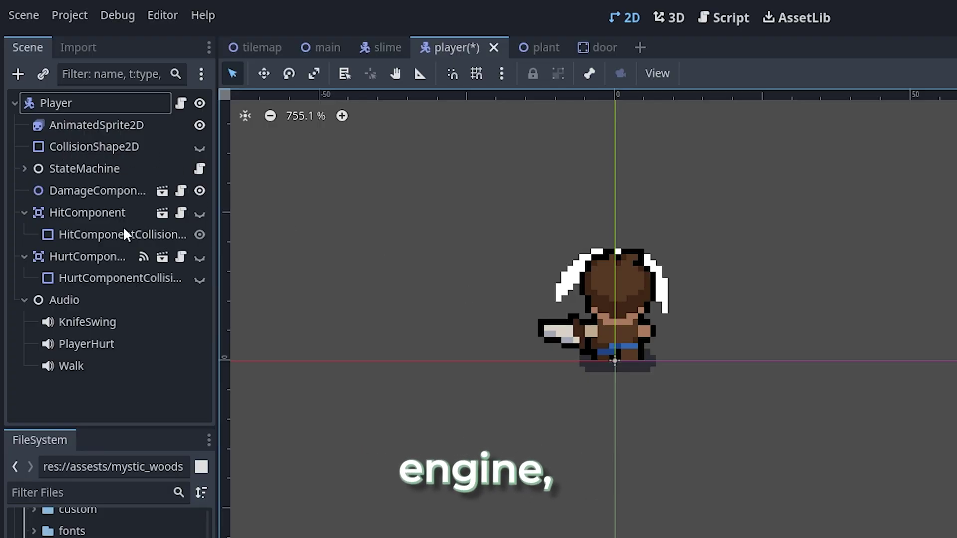
- In player.gd, dedent then re-indent the _ready body on lines 23–28
left_click(723, 19)
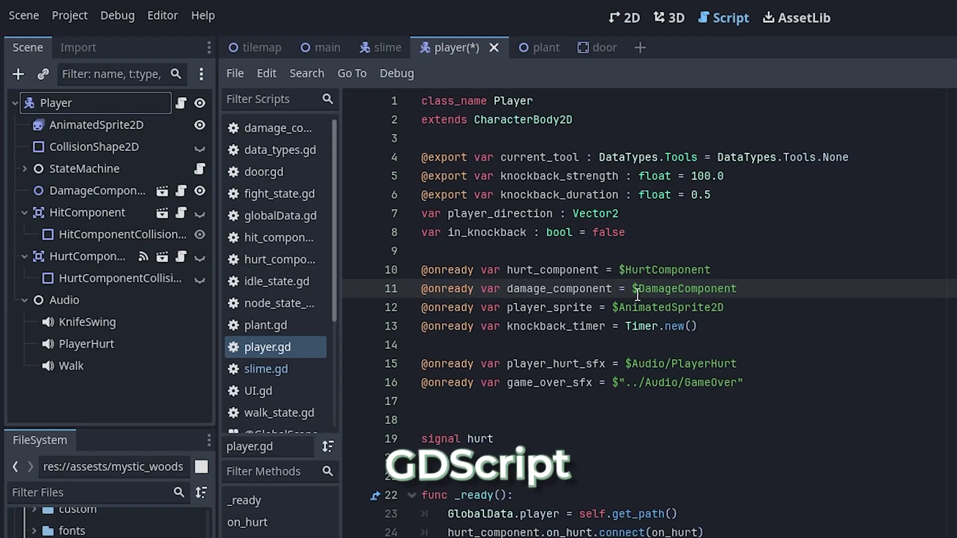
scroll(637, 295, "down", 4)
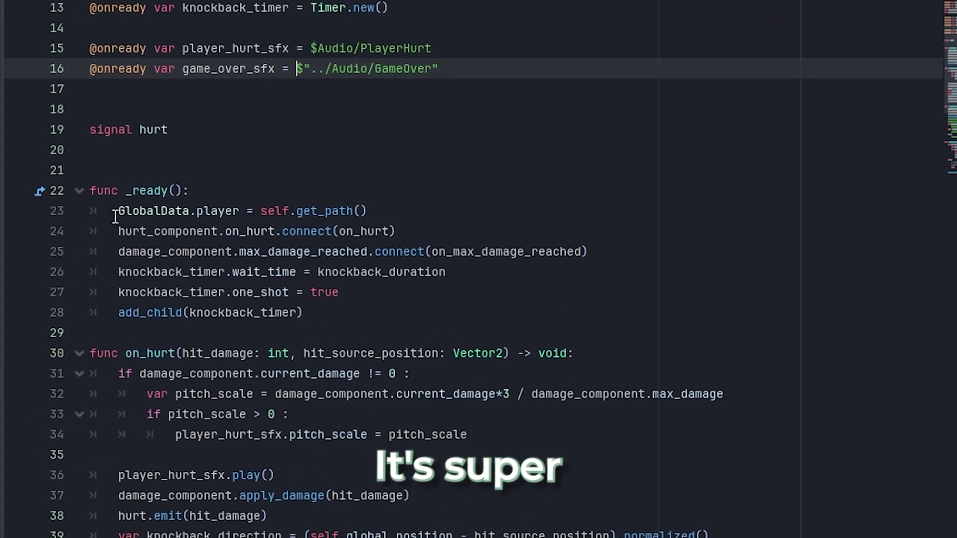
left_click_drag(115, 216, 91, 212)
left_click(389, 324)
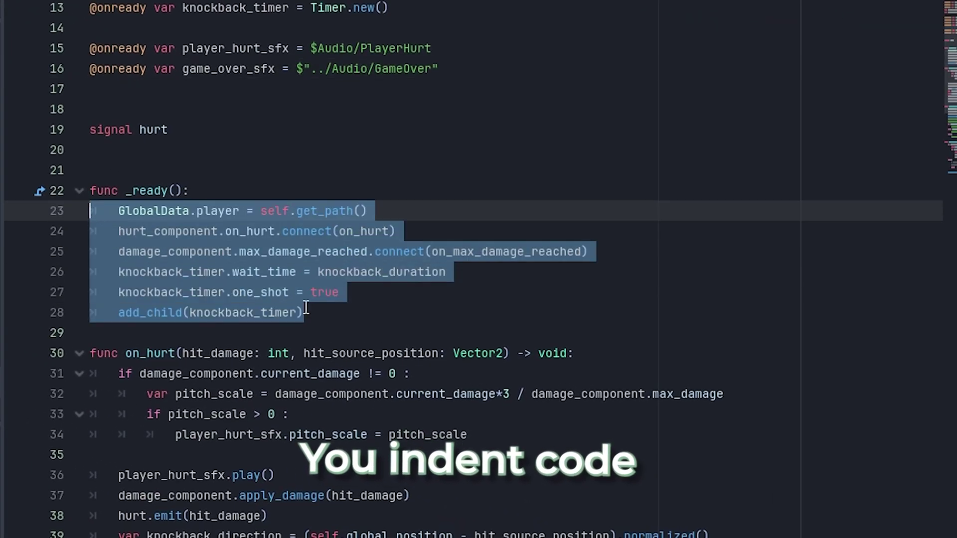
key("shift+Tab")
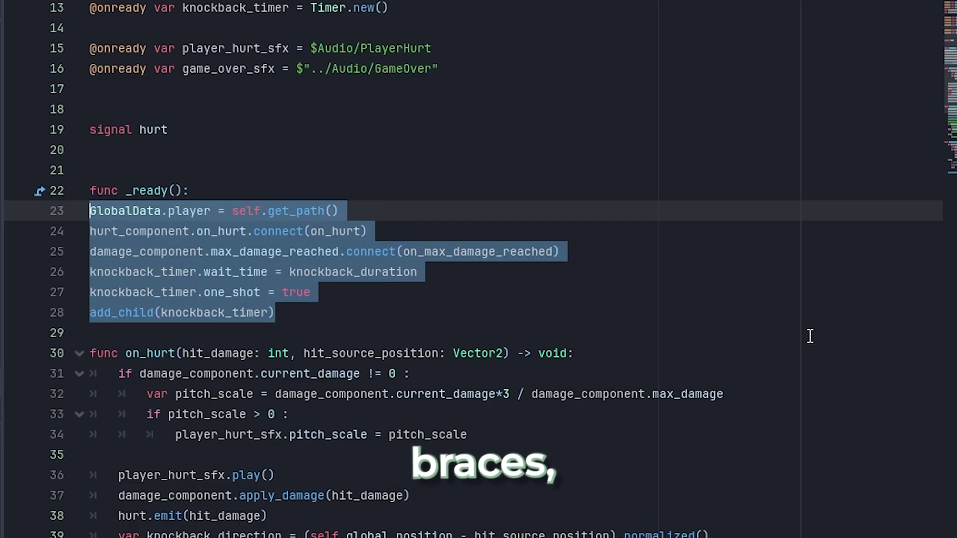
key("Tab")
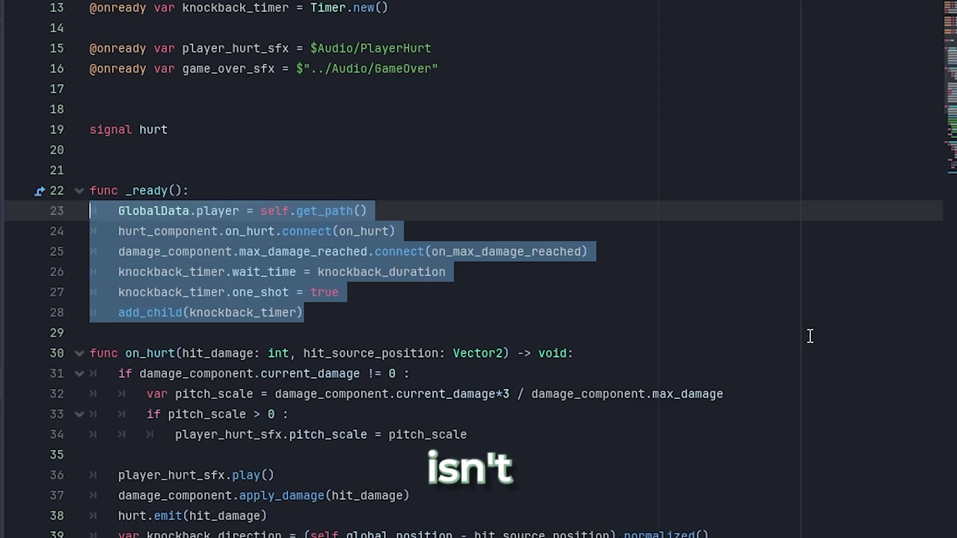
left_click(809, 336)
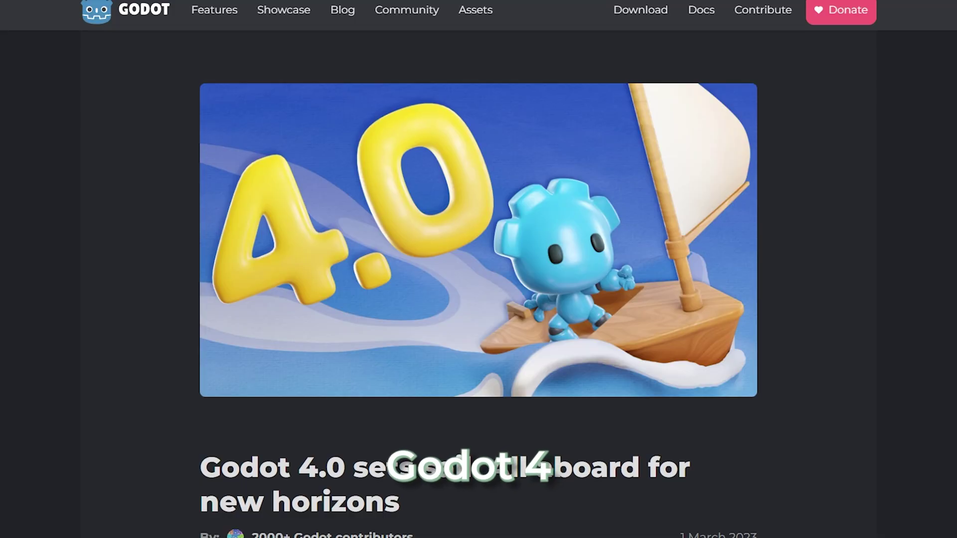
scroll(478, 270, "down", 20)
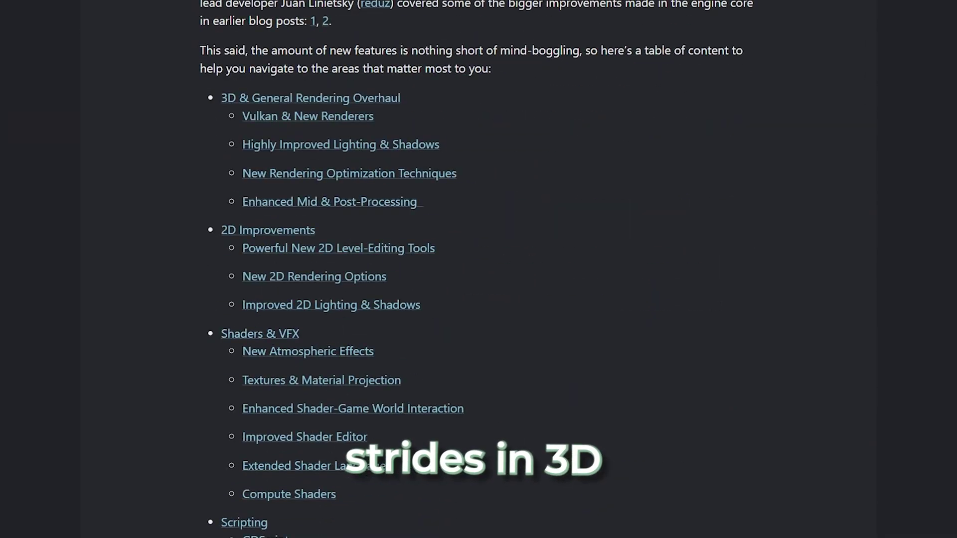
scroll(479, 269, "down", 20)
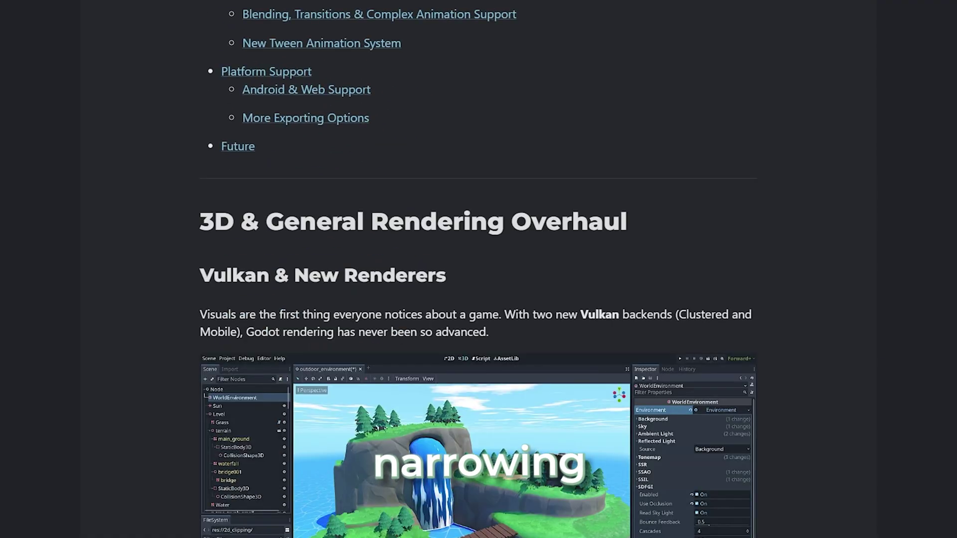
scroll(478, 269, "down", 10)
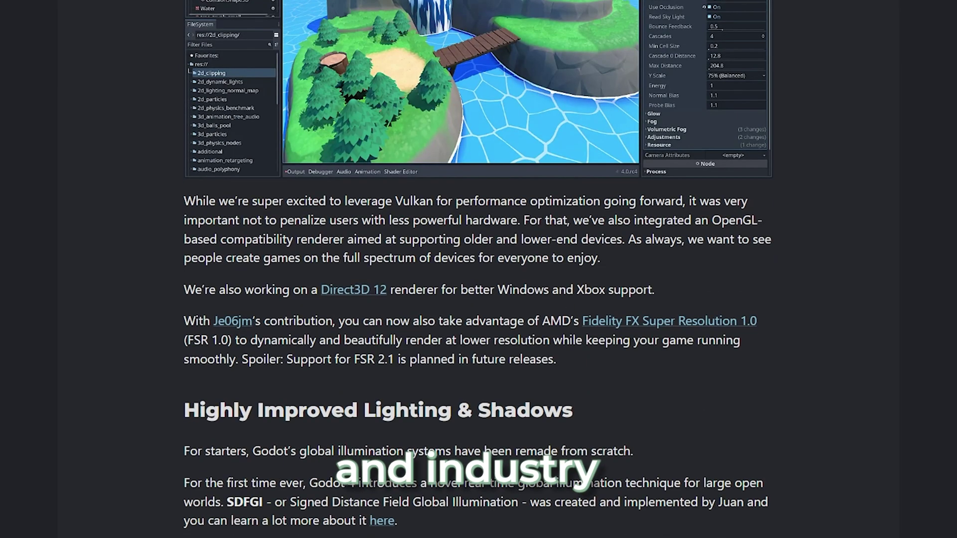
scroll(478, 269, "down", 8)
scroll(479, 269, "down", 9)
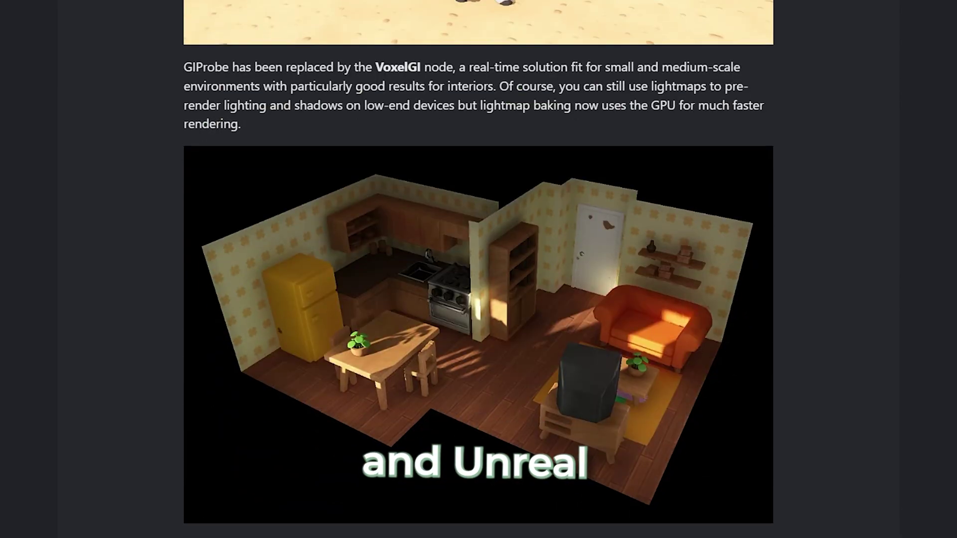
scroll(478, 269, "down", 9)
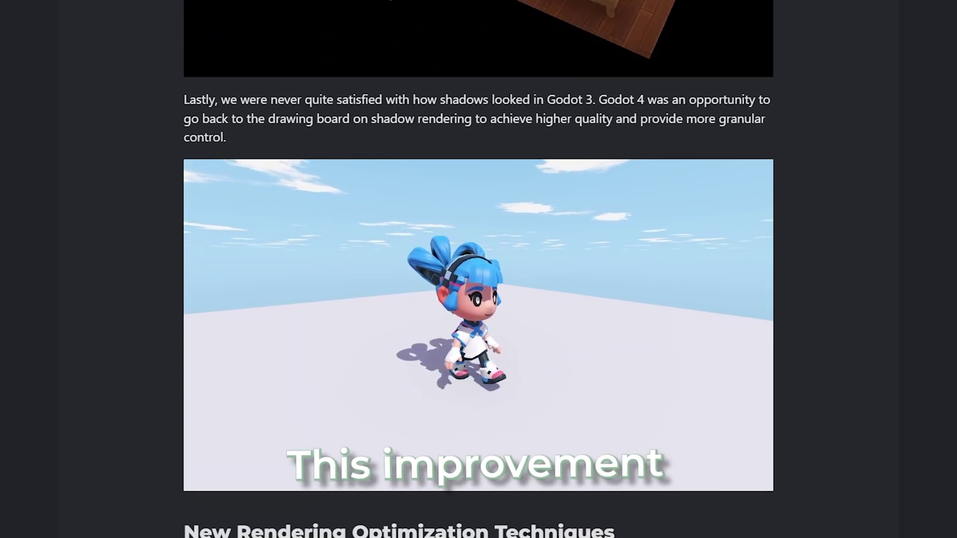
scroll(479, 269, "down", 2)
scroll(478, 269, "down", 10)
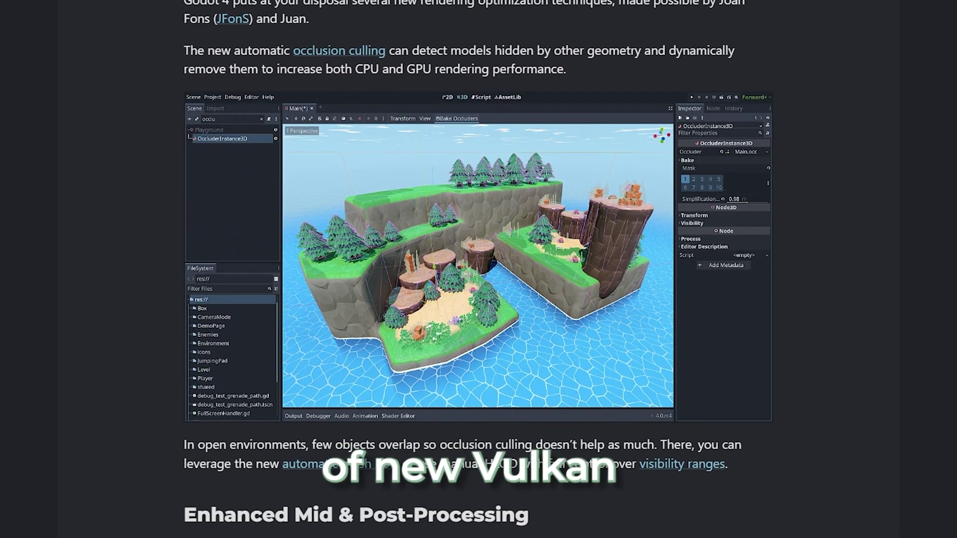
scroll(478, 269, "down", 9)
scroll(478, 269, "up", 20)
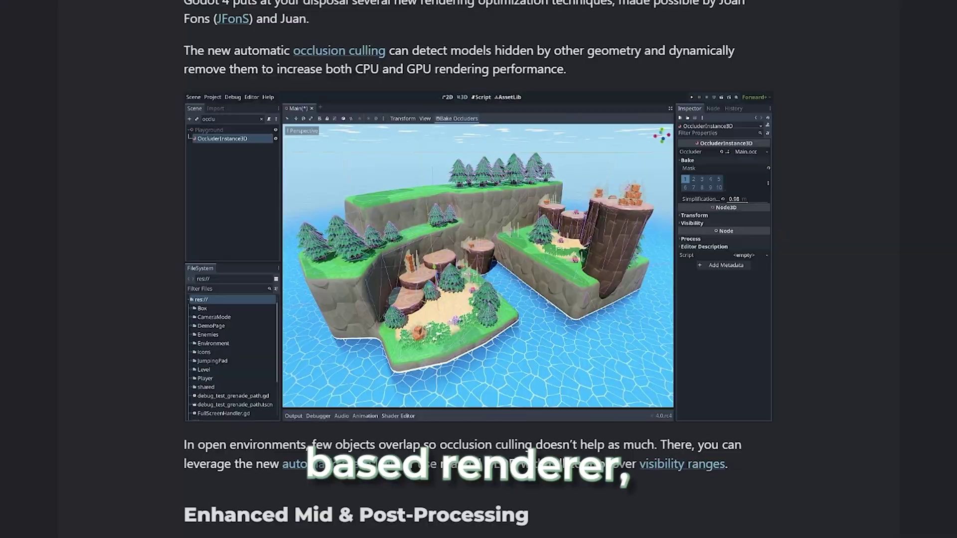
scroll(202, 184, "up", 17)
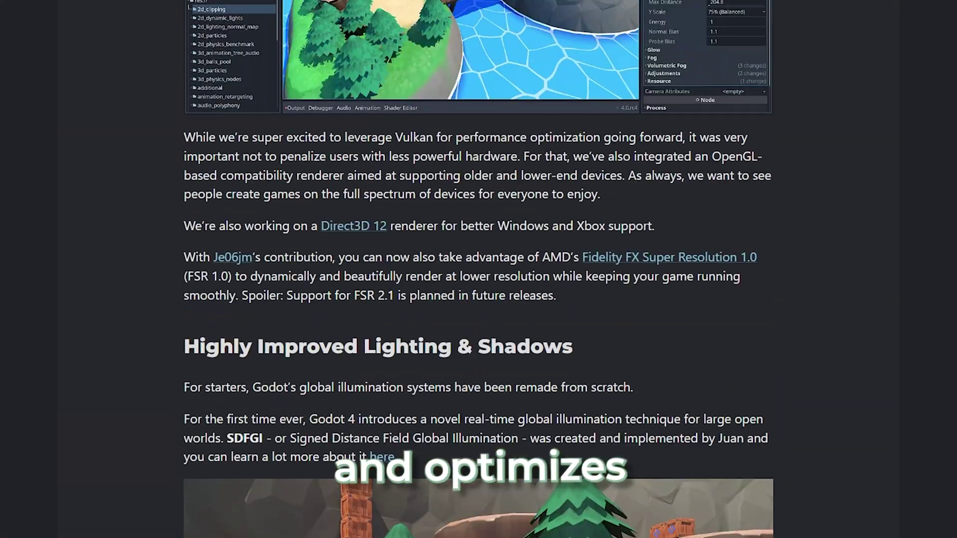